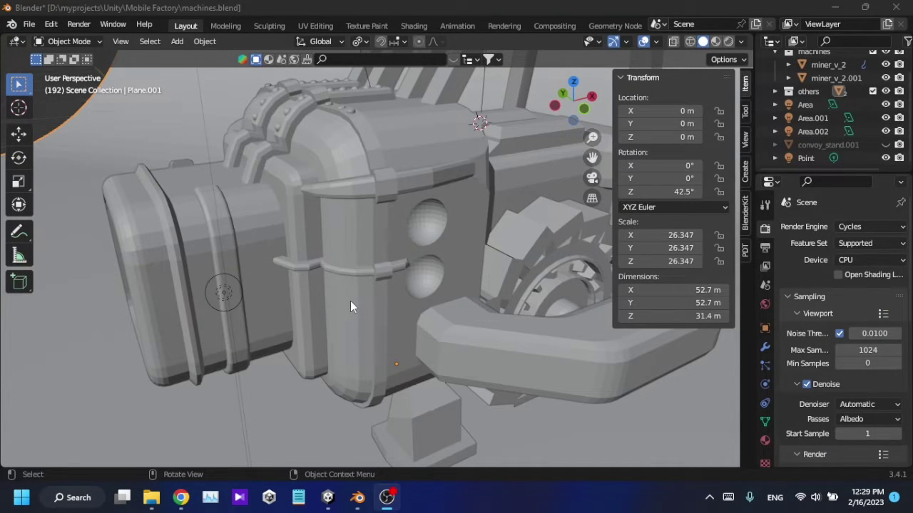
Orbit closer to the nozzle, switch to Rendered shading, and select the miner_v_2 model.
middle_click_drag(352, 302, 403, 334)
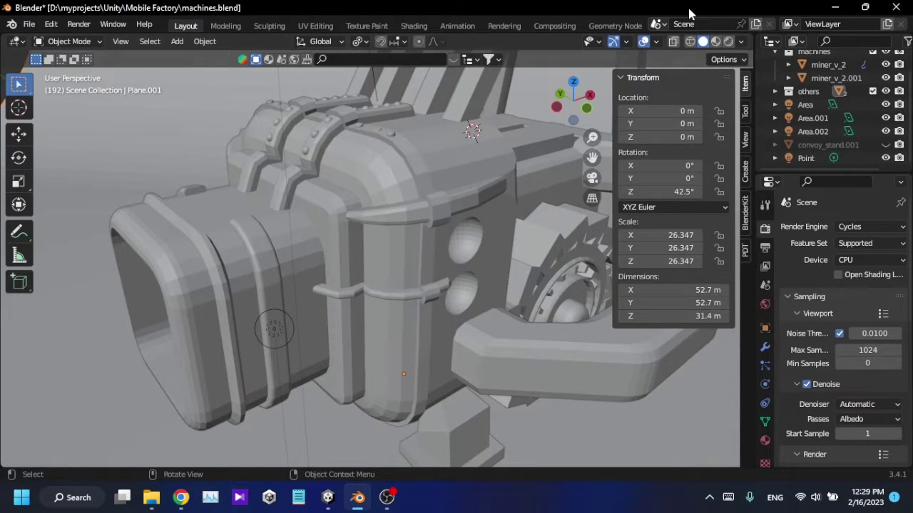
left_click(728, 41)
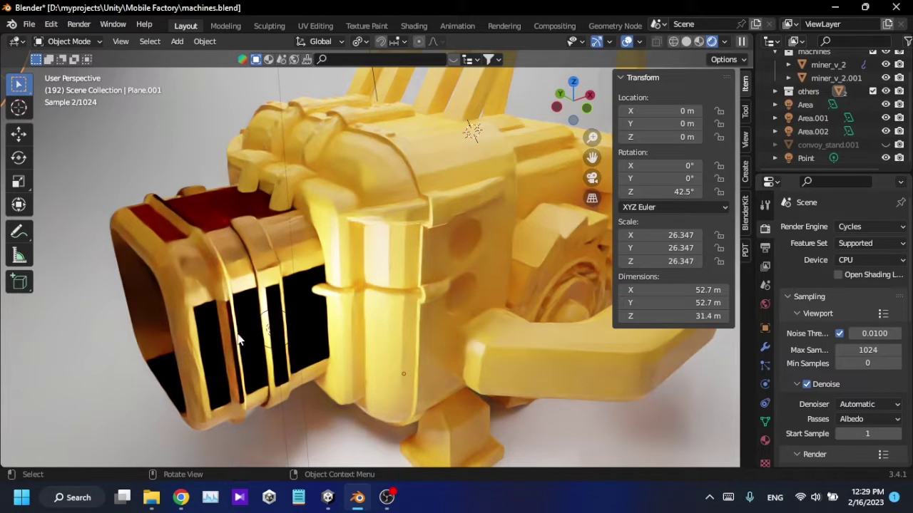
left_click(271, 330)
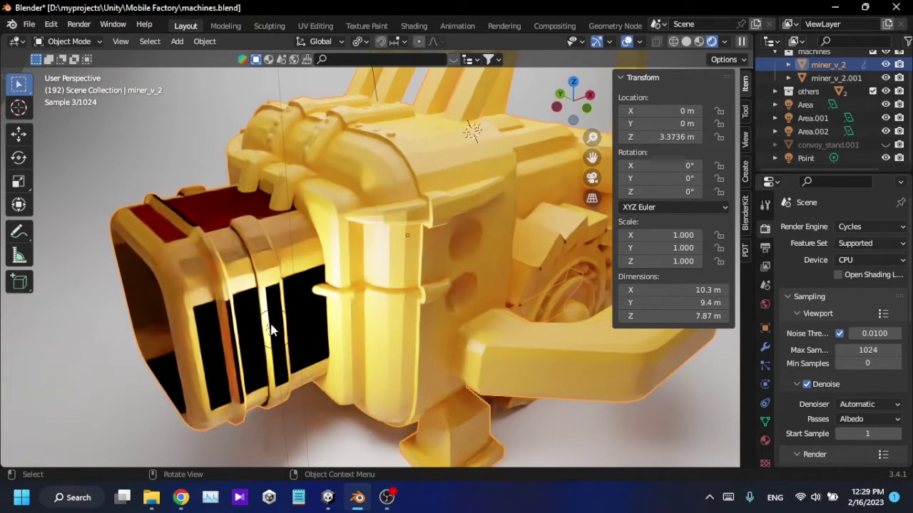
left_click(295, 313)
left_click(204, 336)
Switch the render engine to Eevee, then back to Cycles.
left_click(869, 227)
left_click(798, 241)
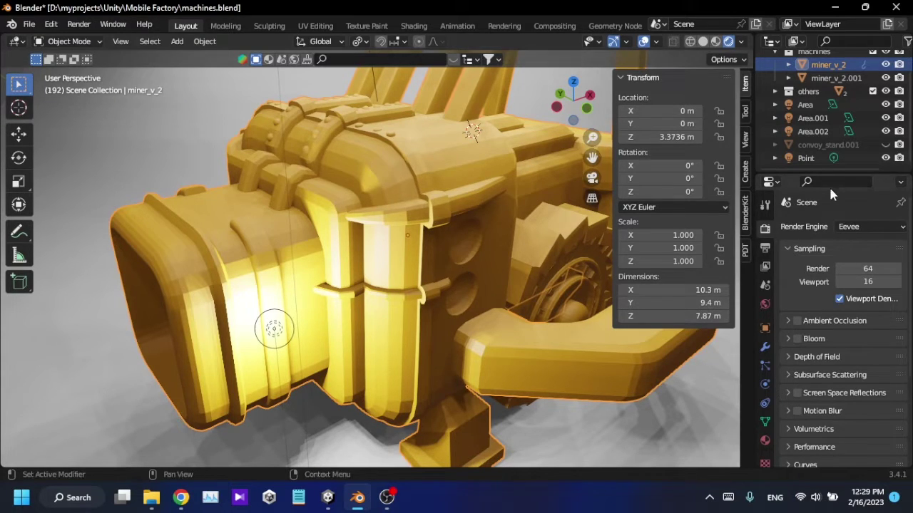
left_click(860, 228)
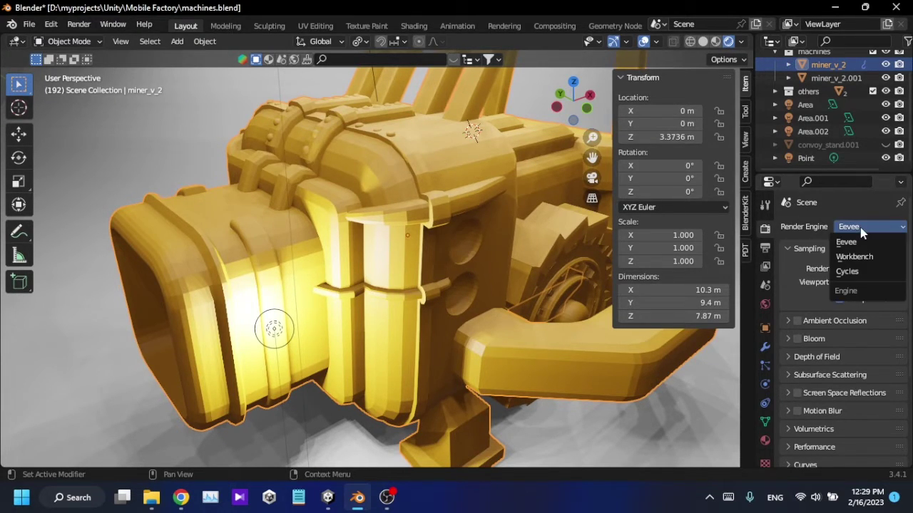
left_click(859, 275)
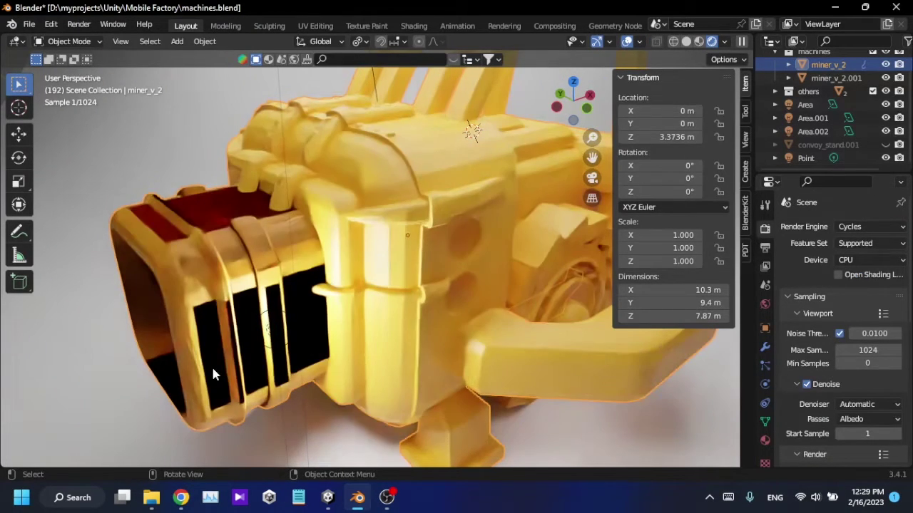
Zoom and pan in on the nozzle, selecting the Point light, and orbit to expose the black faces between the ribs.
scroll(211, 364, "up", 1)
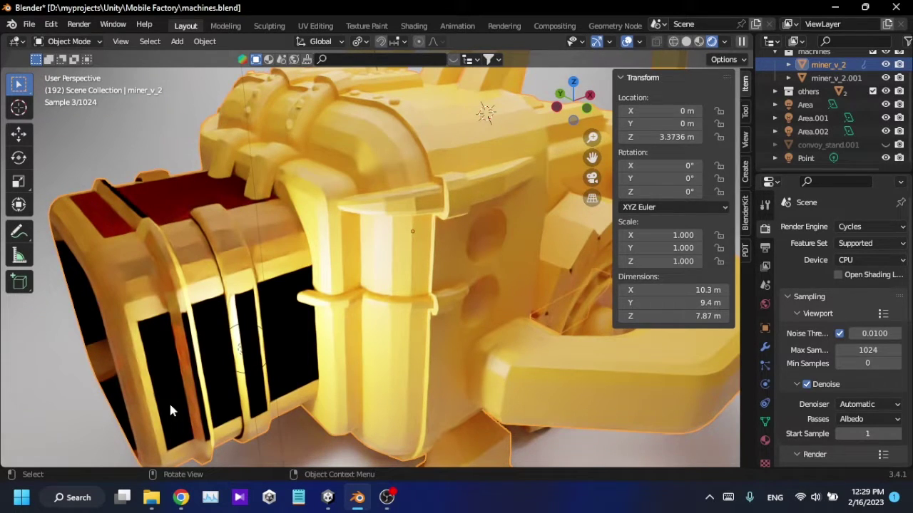
left_click(246, 349)
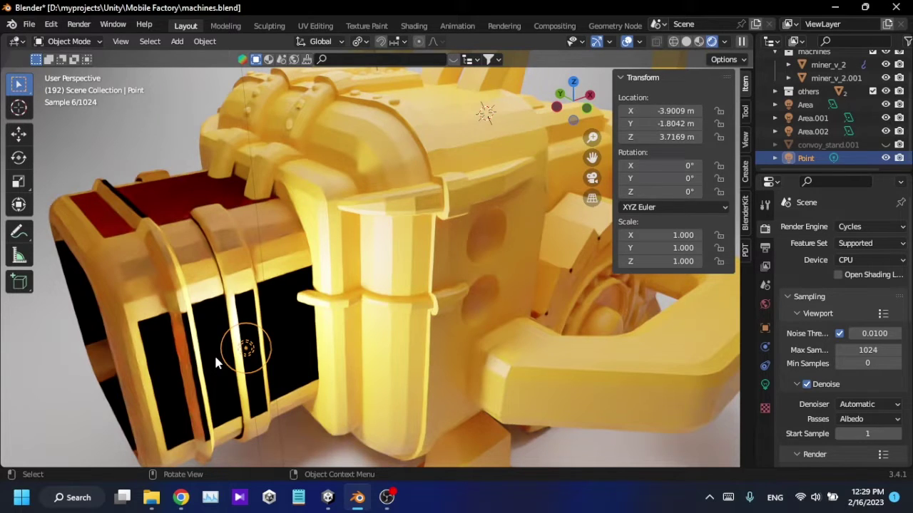
middle_click_drag(214, 354, 233, 321, "shift")
scroll(228, 321, "up", 2)
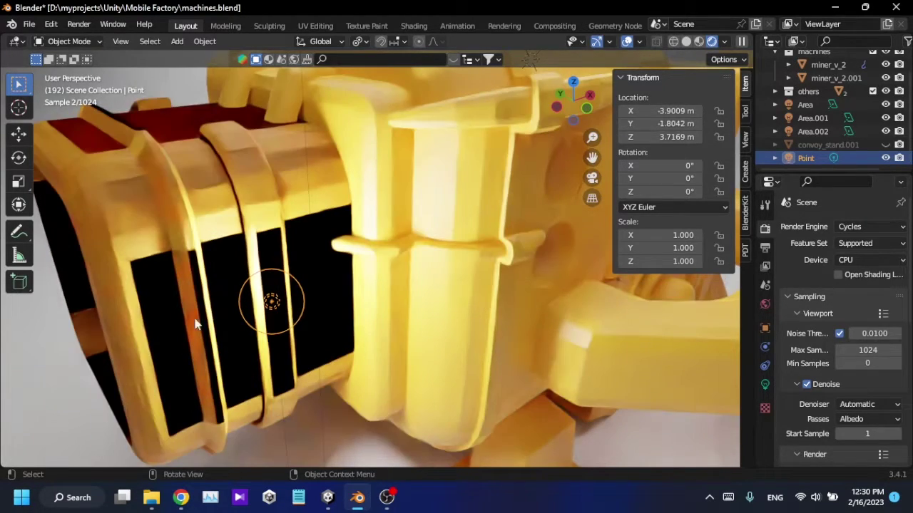
middle_click_drag(192, 319, 195, 313)
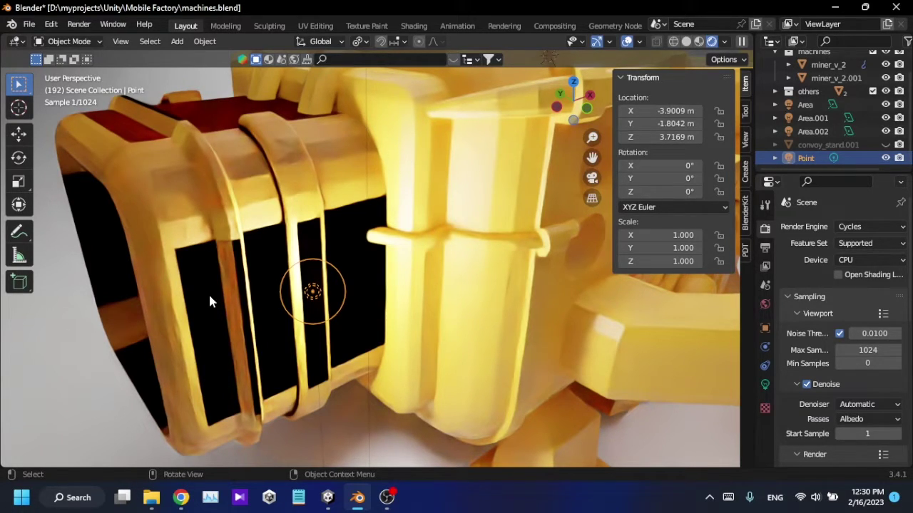
Enter Edit Mode on miner_v_2, select the dark grille and vertical strip faces, and start moving them.
left_click(208, 292)
key("Tab")
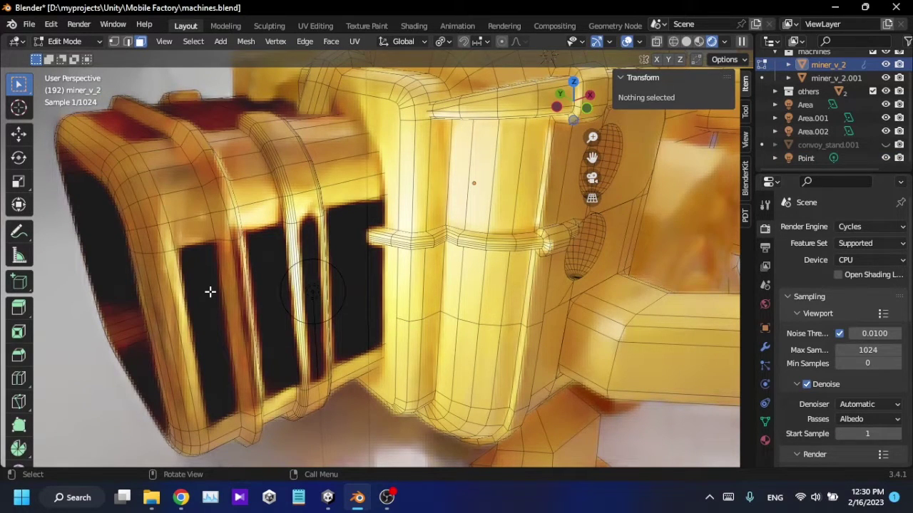
left_click(210, 291)
left_click(270, 275, "shift")
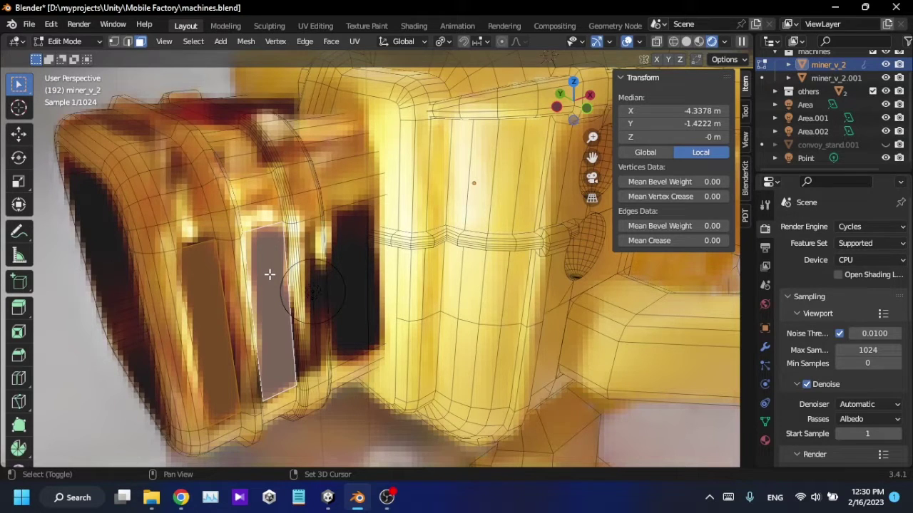
key("ctrl+z")
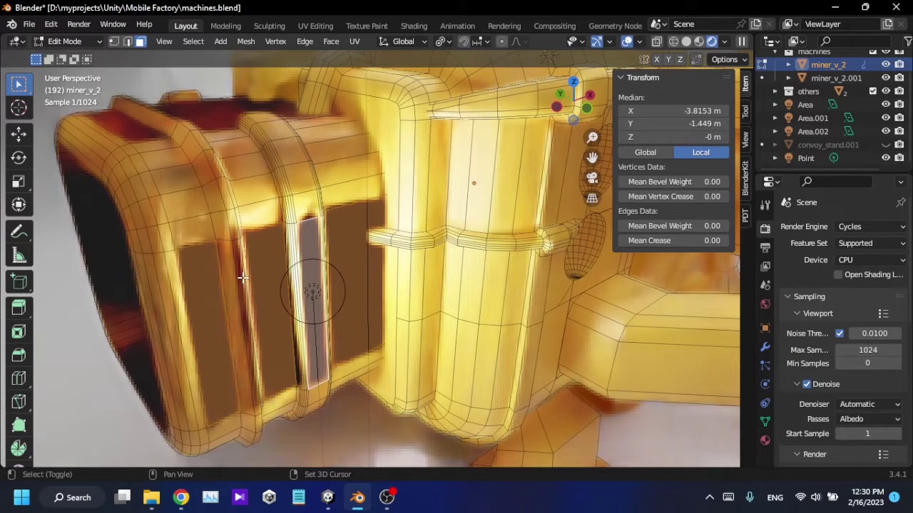
left_click(243, 278, "shift")
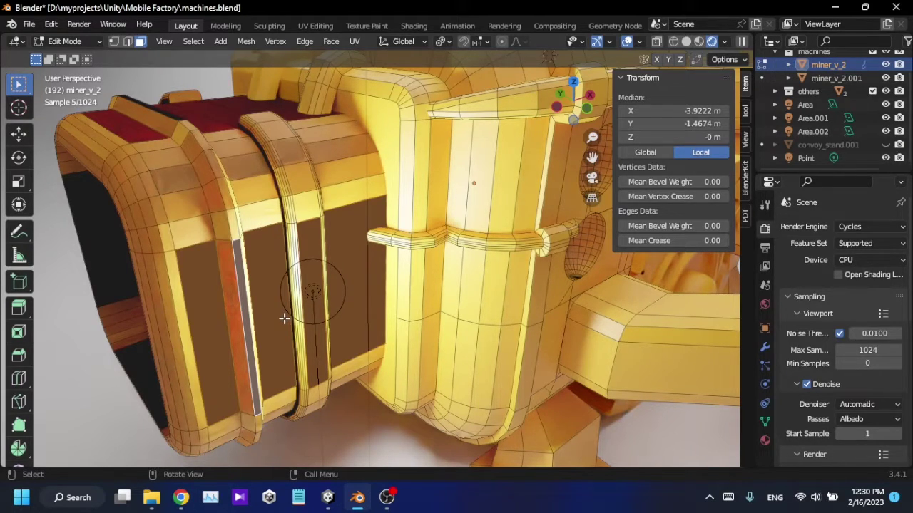
key("g")
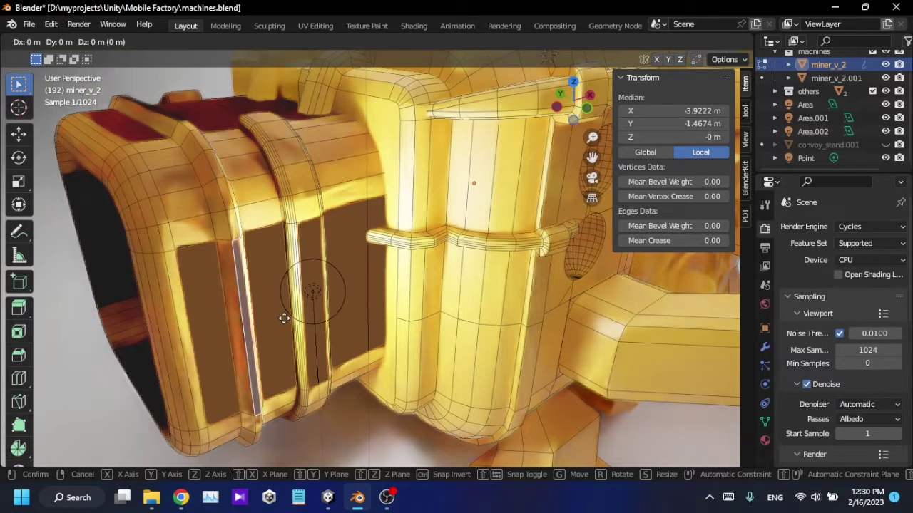
Constrain the move to Y, confirm the 0.043 m shift, and switch to Left Orthographic view.
key("y")
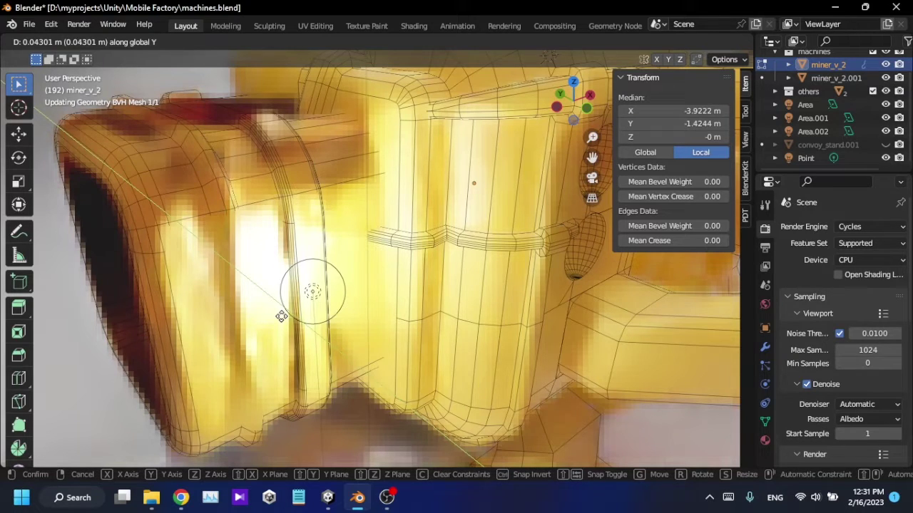
left_click(282, 316)
key("ctrl+KP_3")
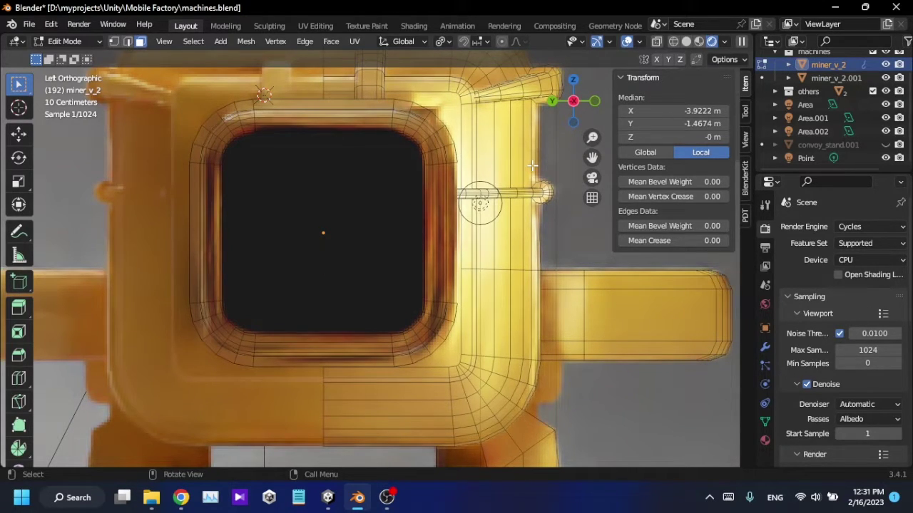
In X-ray wireframe, nudge the selected edge slightly along Y, to a median Y of -1.4682 m.
key("shift+z")
scroll(449, 221, "up", 4)
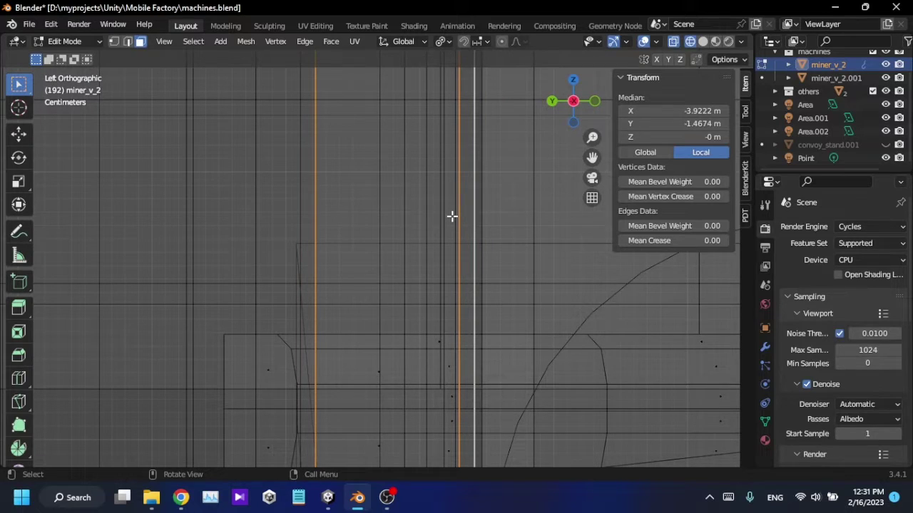
middle_click_drag(452, 216, 449, 292, "shift")
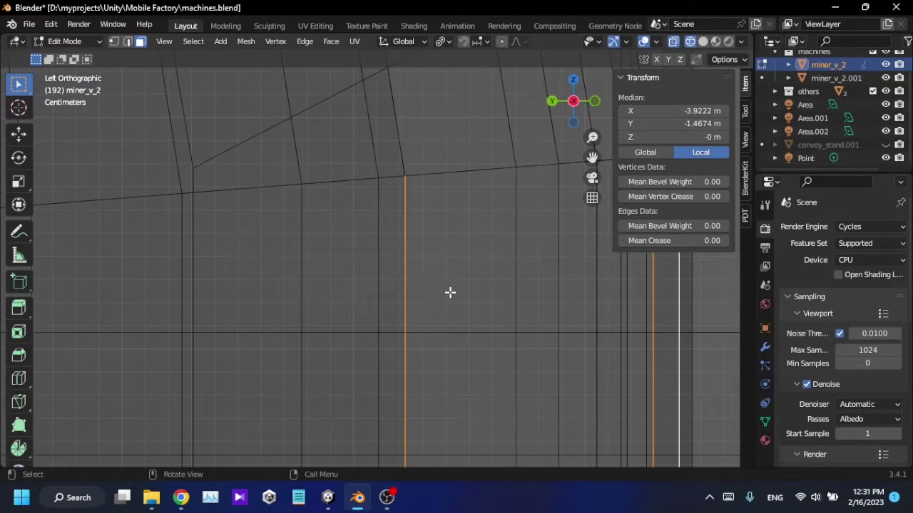
key("g")
key("y")
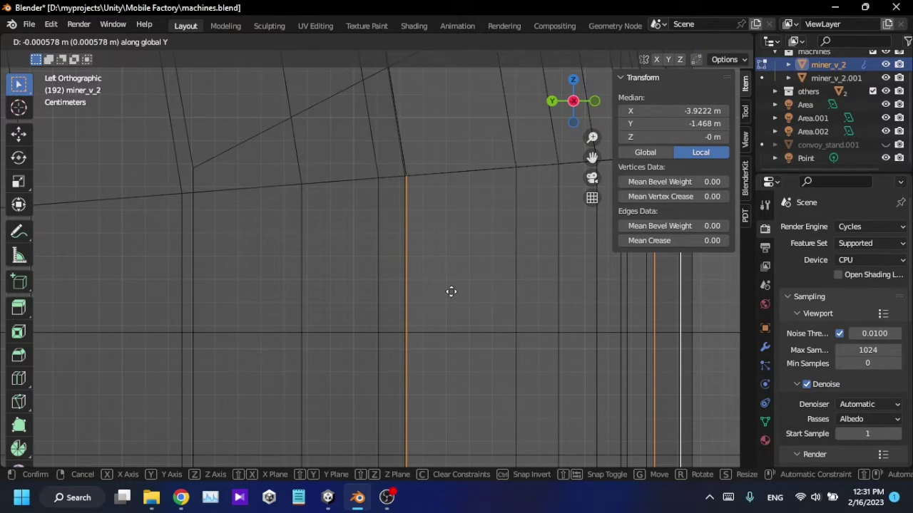
left_click(451, 292)
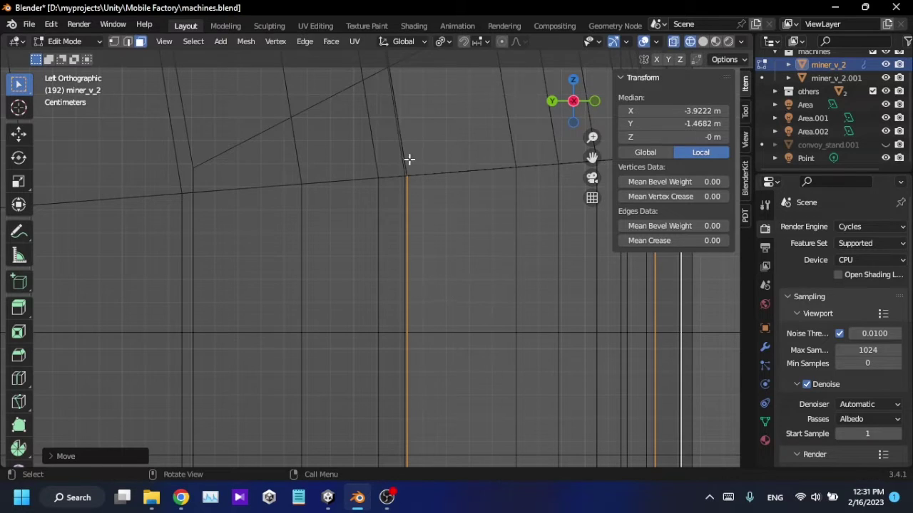
Recentre the view on the selected edge and orbit out of the side view to check it.
scroll(409, 159, "up", 3)
middle_click_drag(409, 159, 508, 333, "shift")
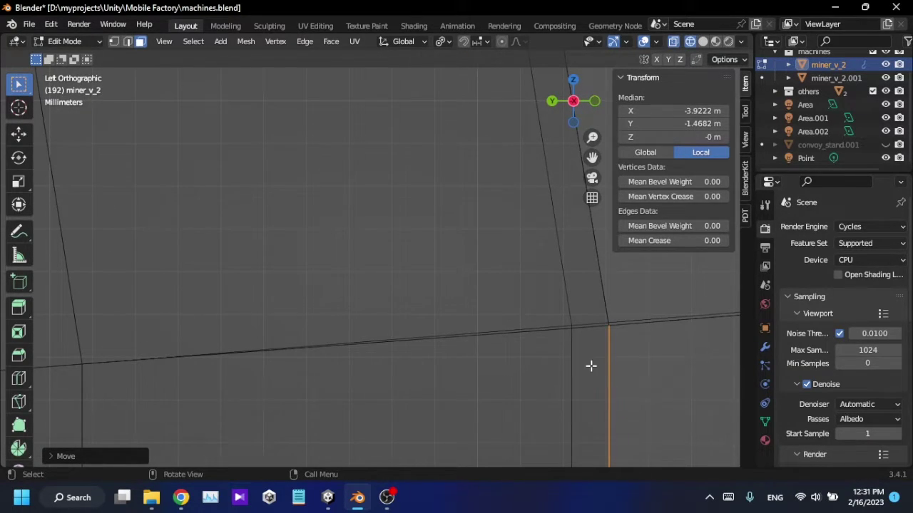
key("KP_Decimal")
scroll(534, 316, "down", 3)
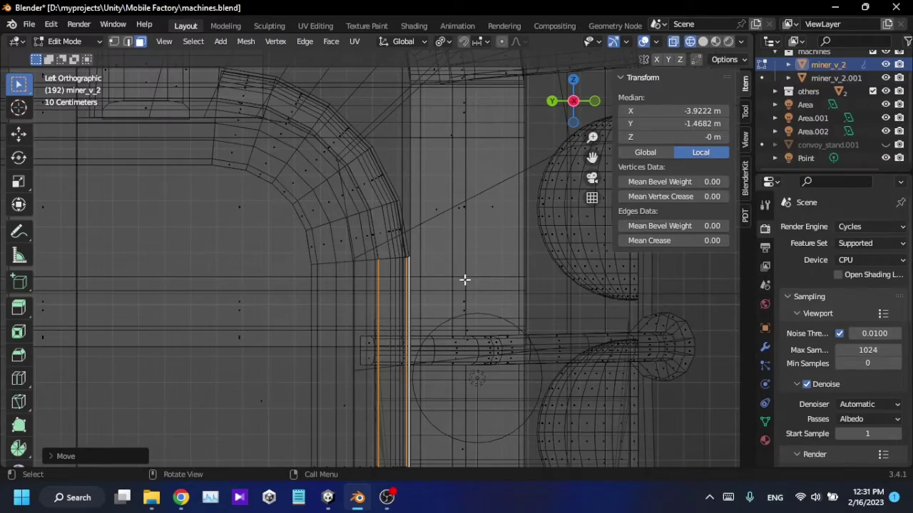
middle_click_drag(465, 279, 509, 275)
Switch back to Rendered shading, orbit around the nozzle, and clear the face selection.
left_click(727, 41)
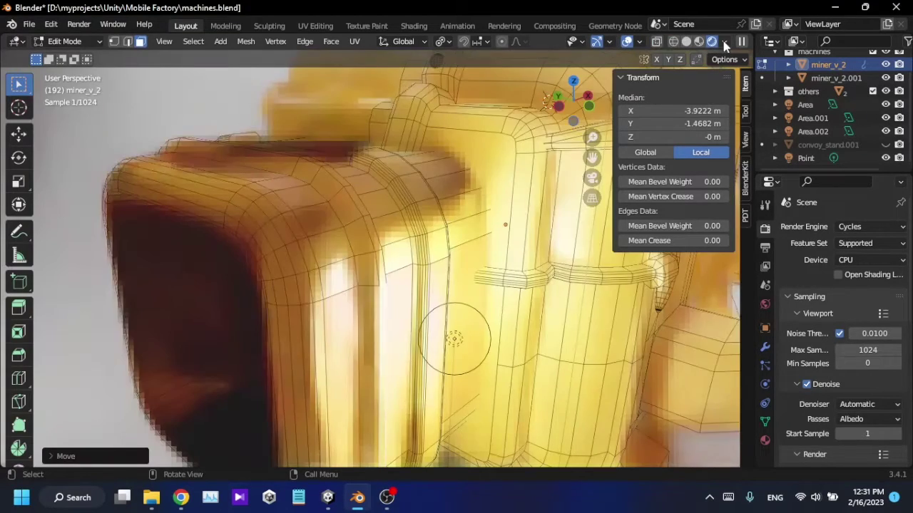
mouse_move(428, 335)
middle_mouse_down()
mouse_move(400, 357)
mouse_move(333, 247)
middle_mouse_up()
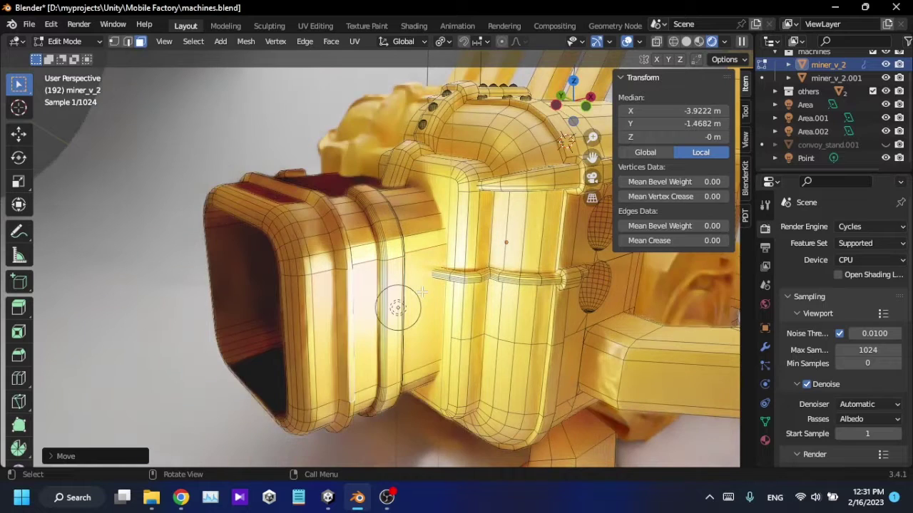
key("alt+a")
middle_click_drag(422, 293, 389, 267)
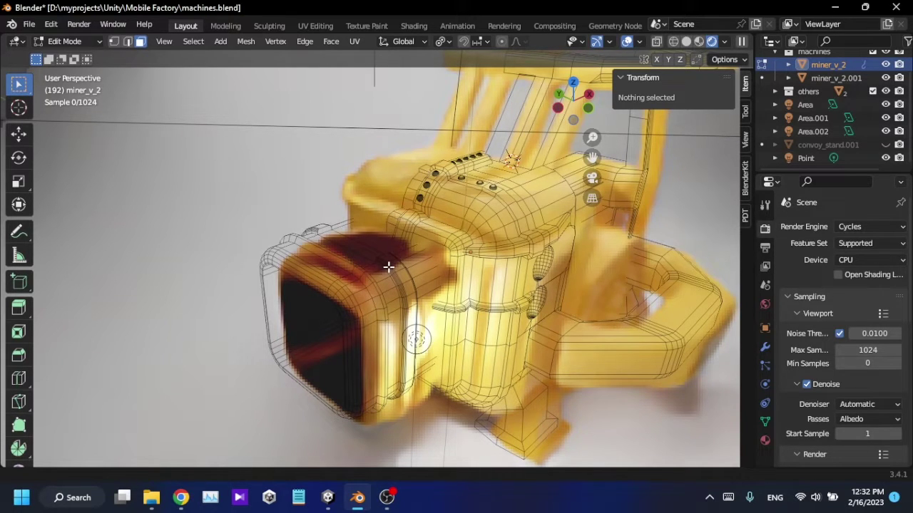
Inspect the nozzle bezel up close, then return to Object Mode and view the whole machine.
scroll(389, 267, "up", 3)
left_click(450, 281)
middle_click_drag(450, 281, 345, 334)
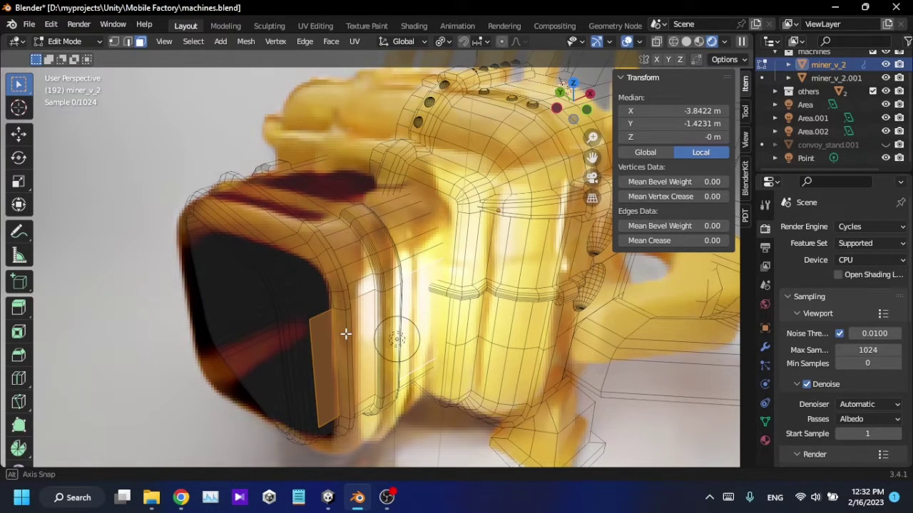
key("Tab")
middle_click_drag(345, 333, 455, 224)
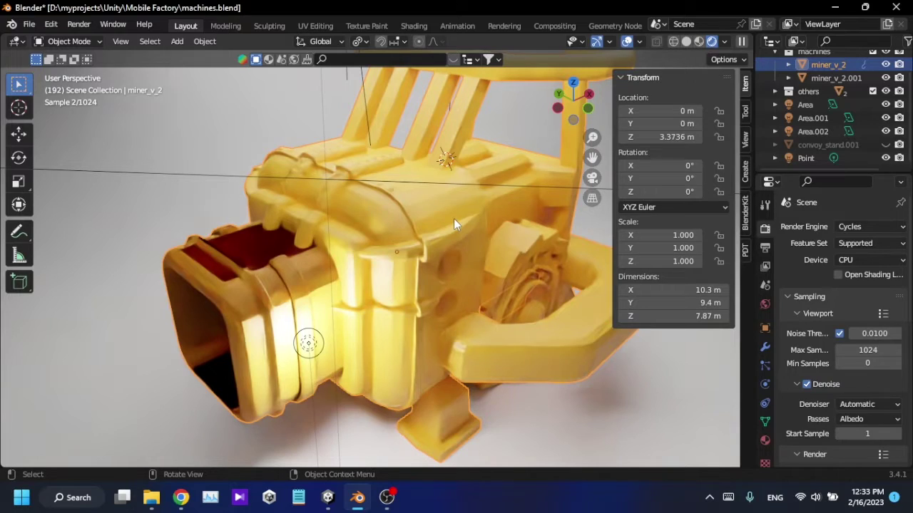